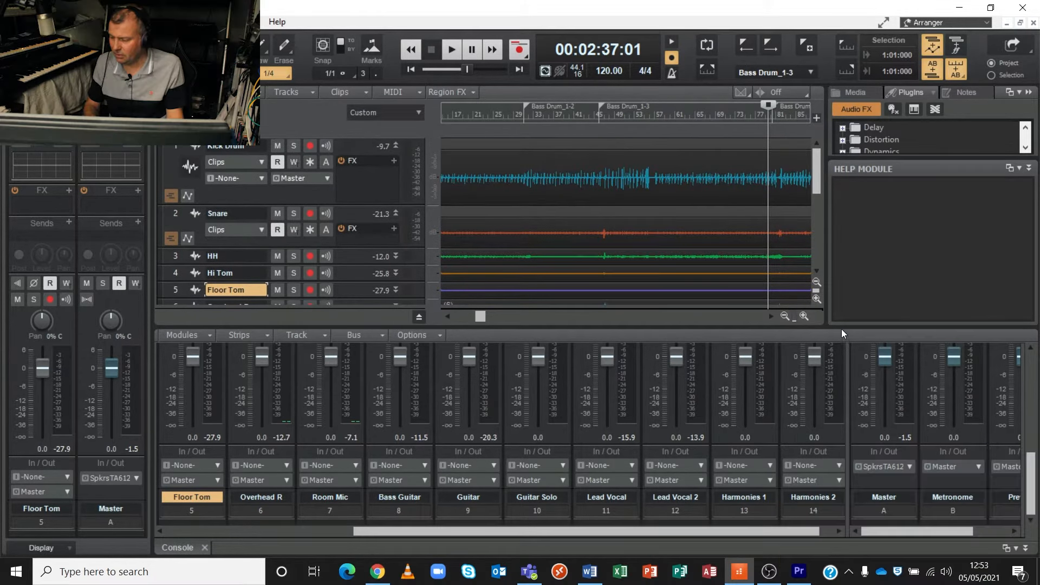
# Step: Enlarge the console and play the project through a passage to check the Master bus peak level
pyautogui.moveTo(842, 326); pyautogui.dragTo(841, 216)
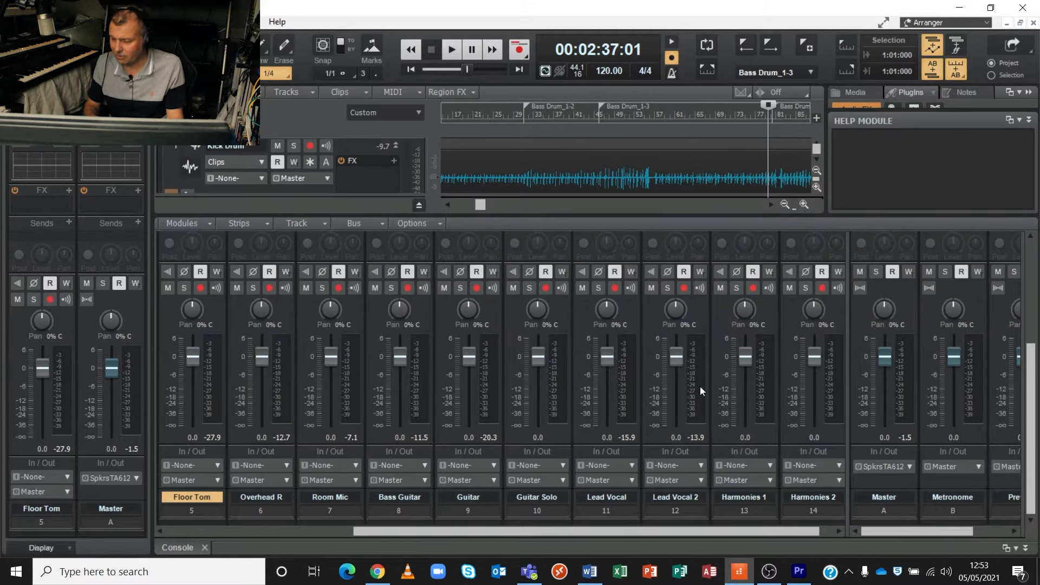
pyautogui.moveTo(861, 389)
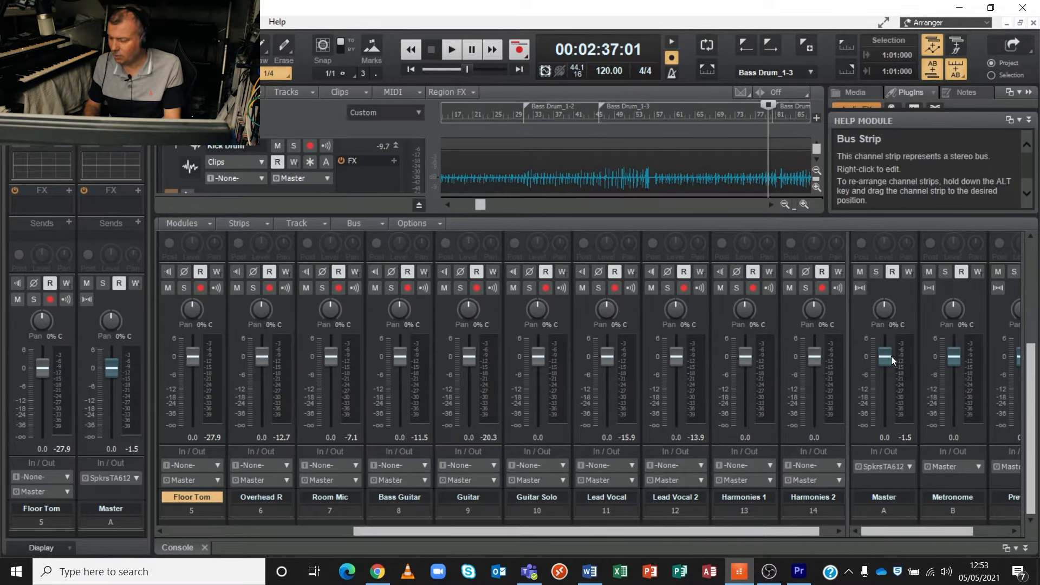
pyautogui.press('space')
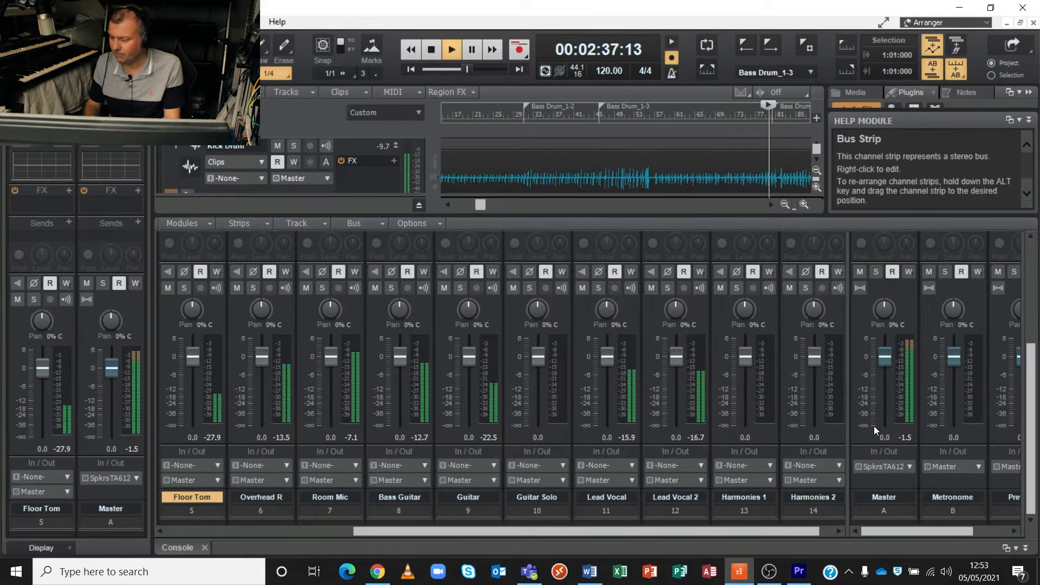
pyautogui.moveTo(738, 430)
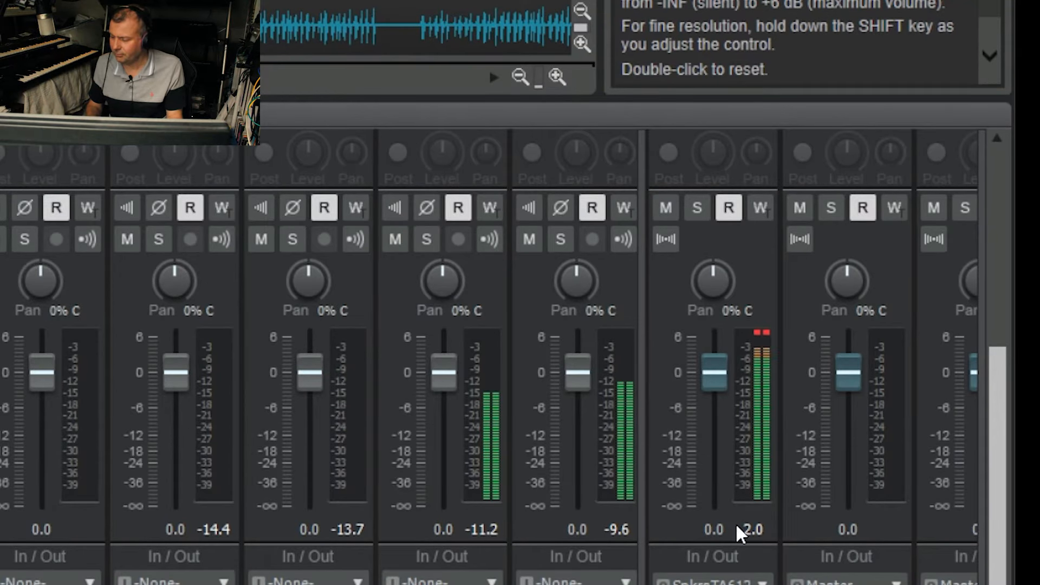
pyautogui.press('space')
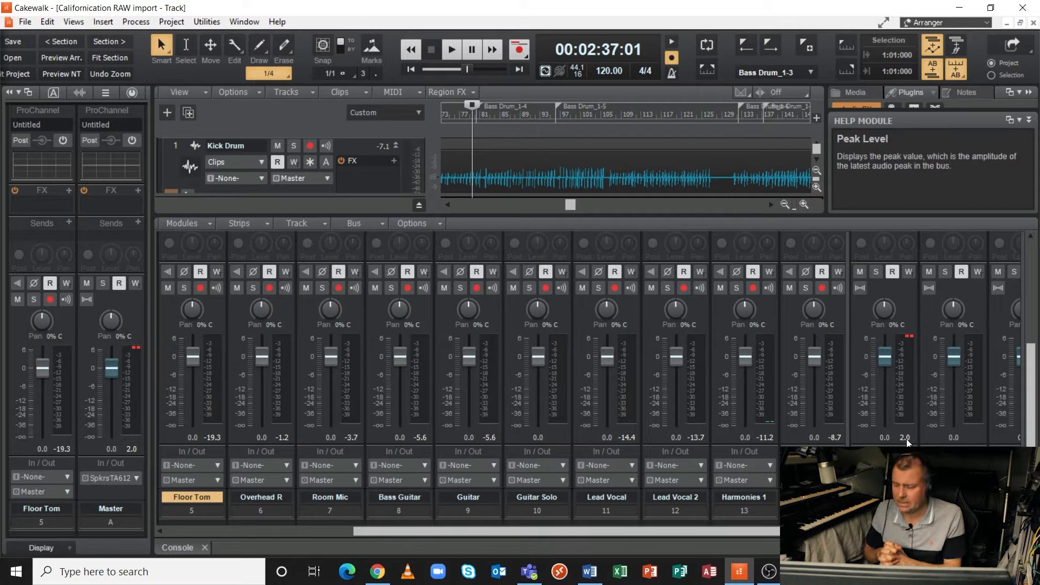
# Step: Reduce the console's height so that the track list shows more tracks
pyautogui.moveTo(708, 216); pyautogui.dragTo(708, 389)
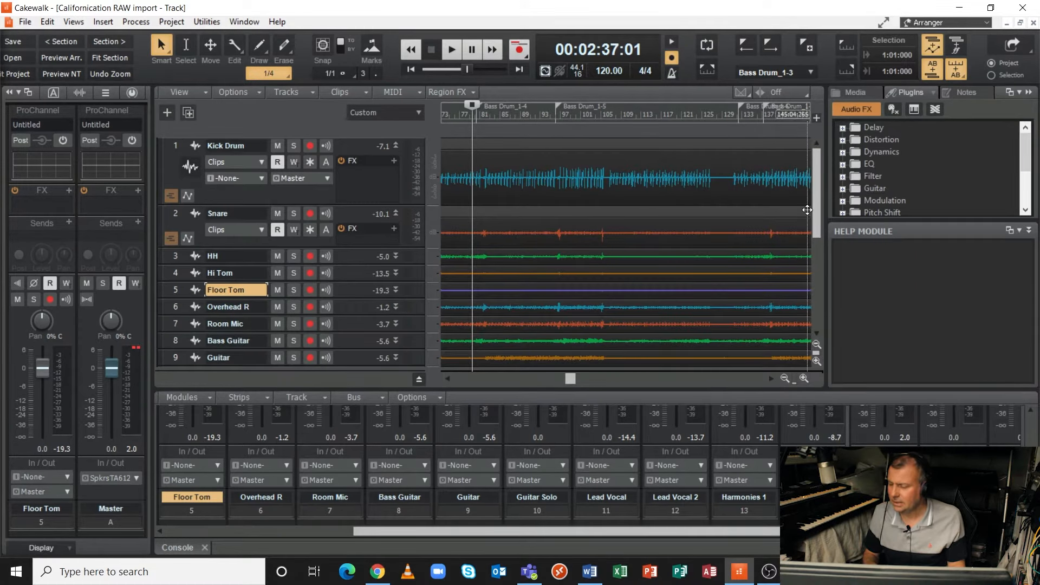
pyautogui.moveTo(814, 180); pyautogui.dragTo(820, 124)
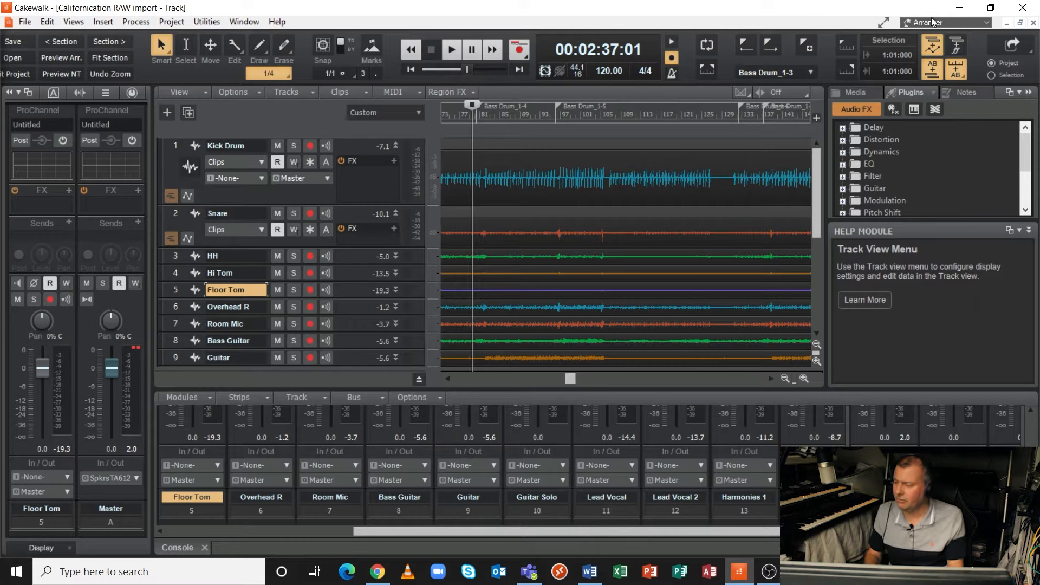
pyautogui.click(987, 22)
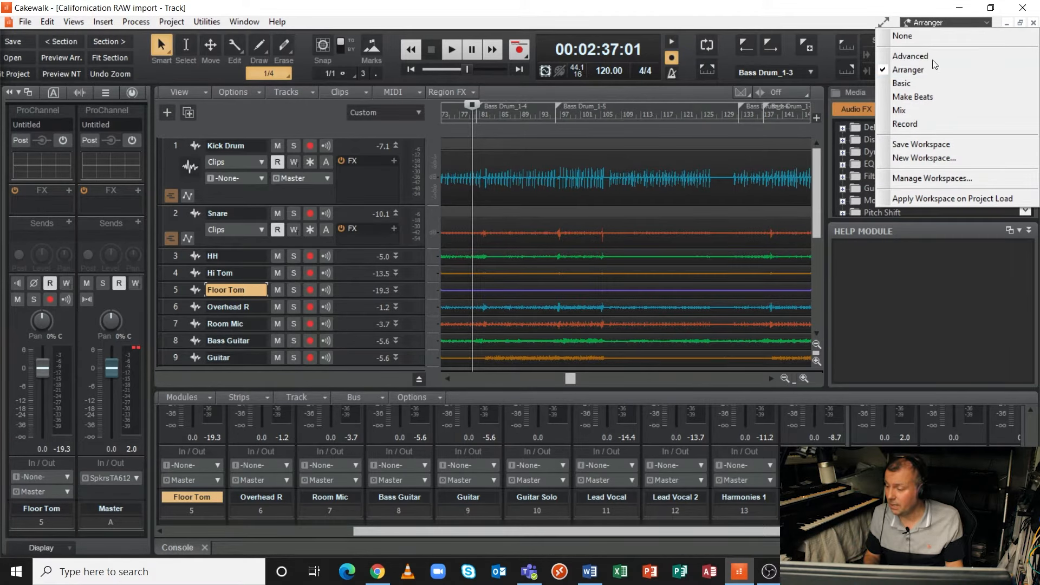
pyautogui.click(811, 9)
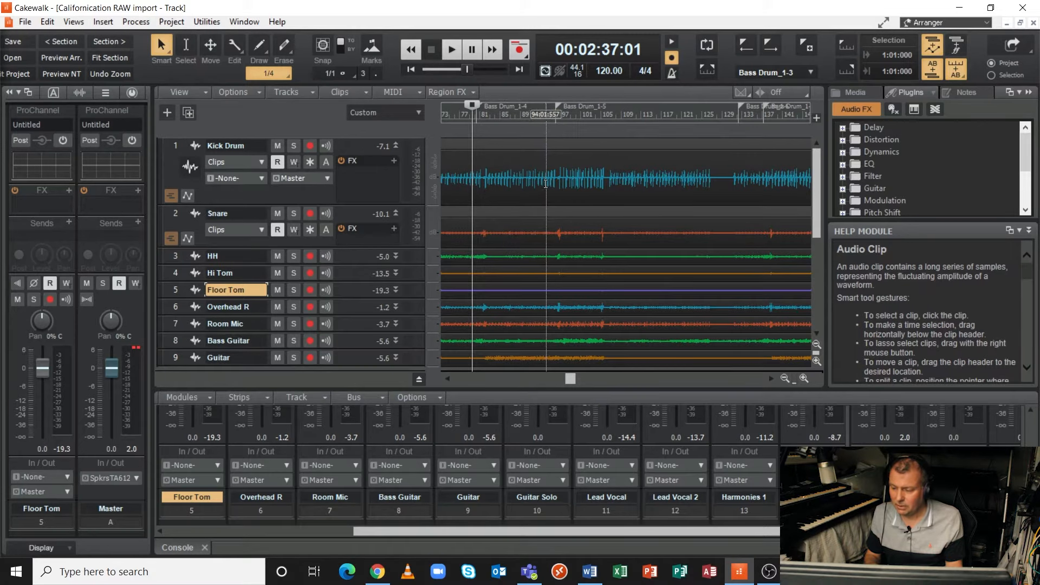
# Step: Normalize the Kick Drum clip to a level of -10 dB
pyautogui.click(545, 184)
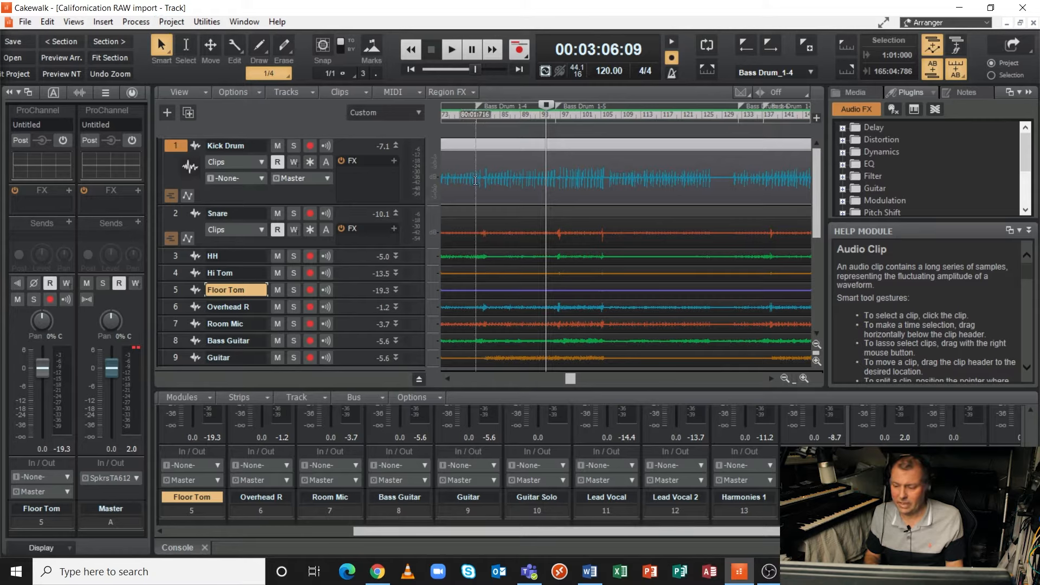
pyautogui.click(140, 20)
pyautogui.moveTo(143, 37)
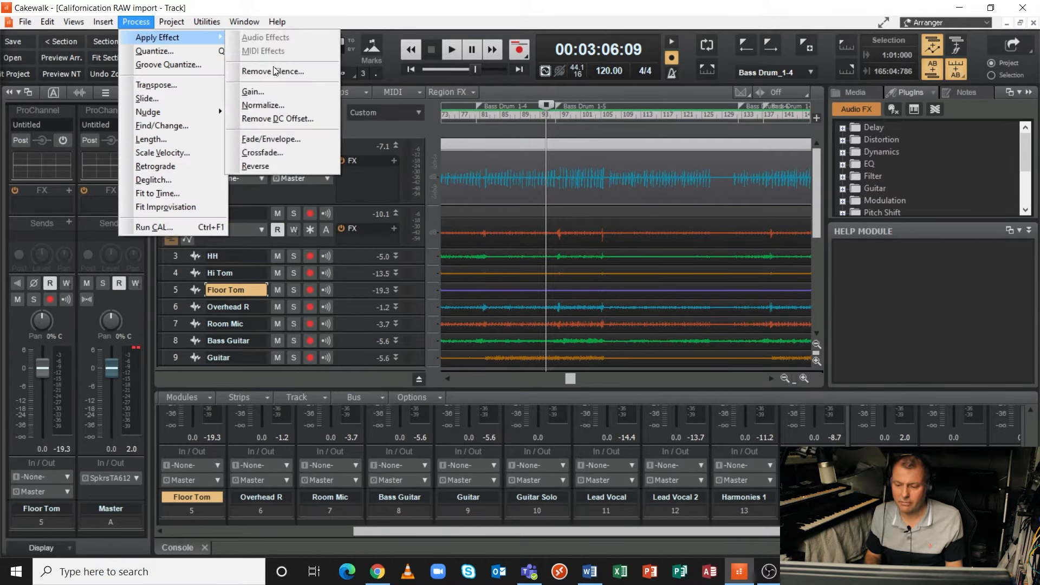
pyautogui.click(278, 106)
pyautogui.moveTo(520, 148); pyautogui.dragTo(233, 155)
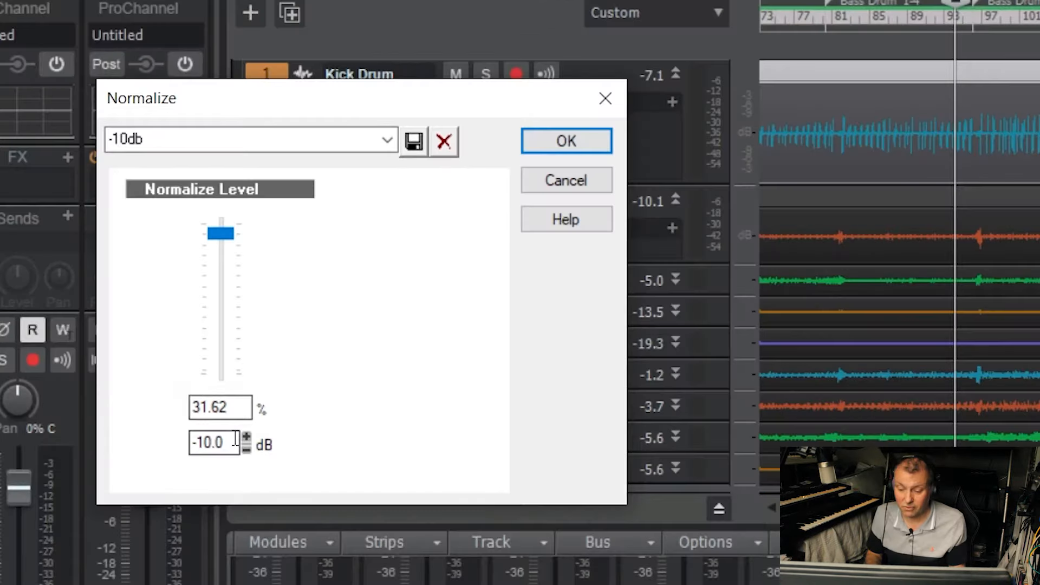
pyautogui.moveTo(153, 345); pyautogui.dragTo(105, 345)
pyautogui.write('0')
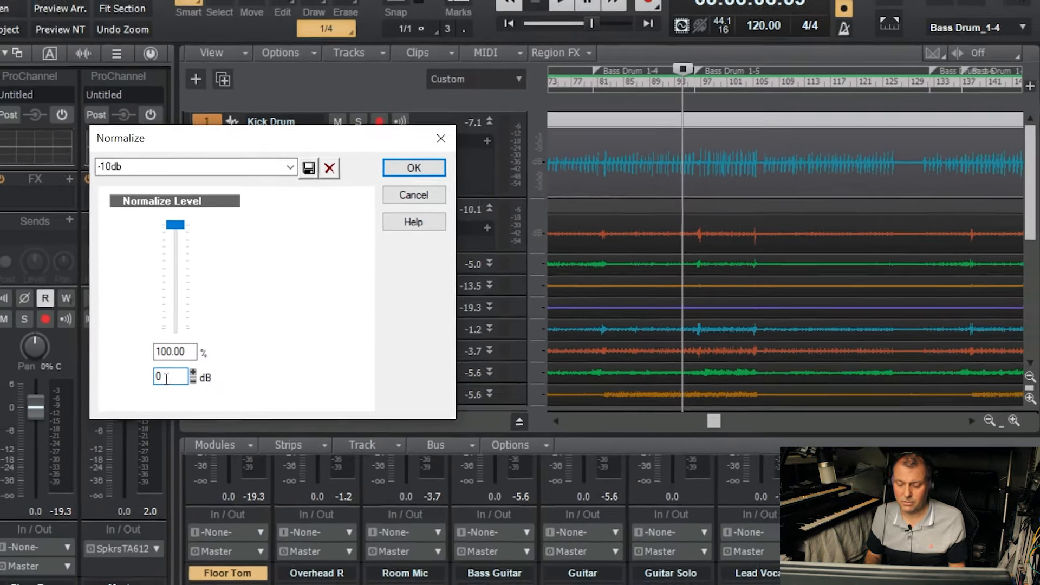
pyautogui.moveTo(170, 384); pyautogui.dragTo(112, 387)
pyautogui.write('-10')
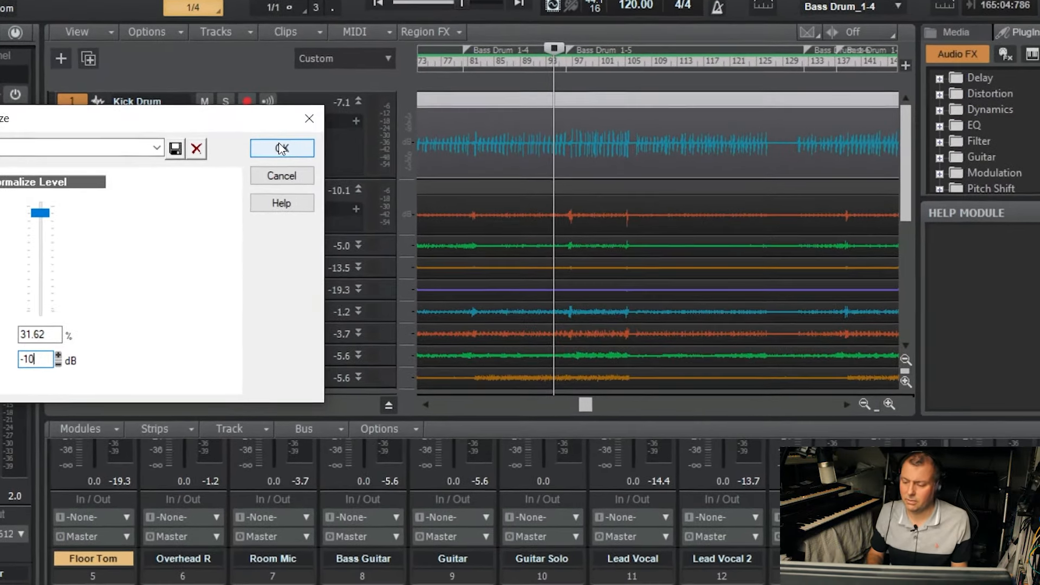
pyautogui.click(281, 149)
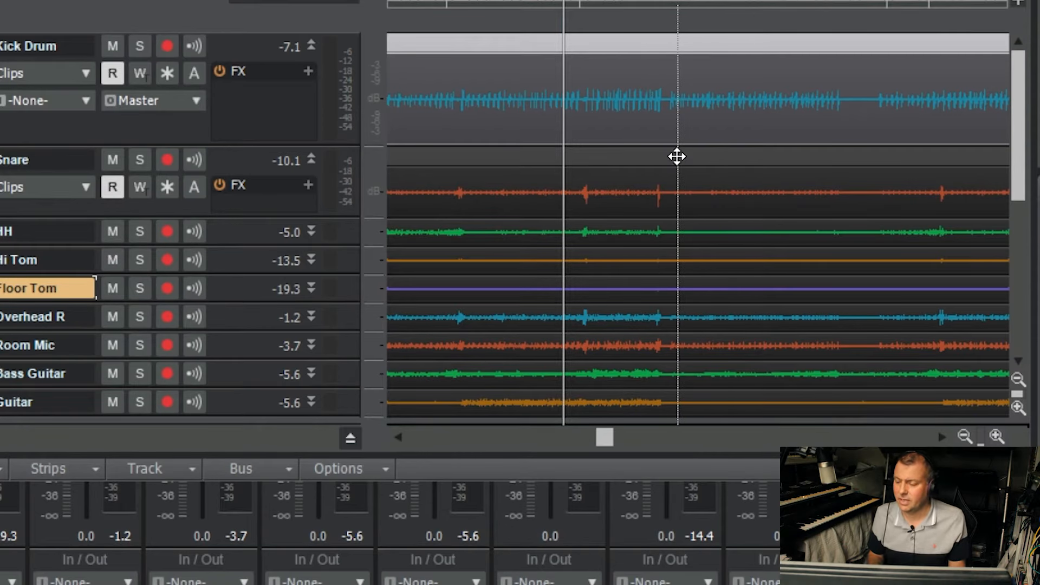
# Step: Normalize the Snare clip using the -10db preset
pyautogui.click(653, 195)
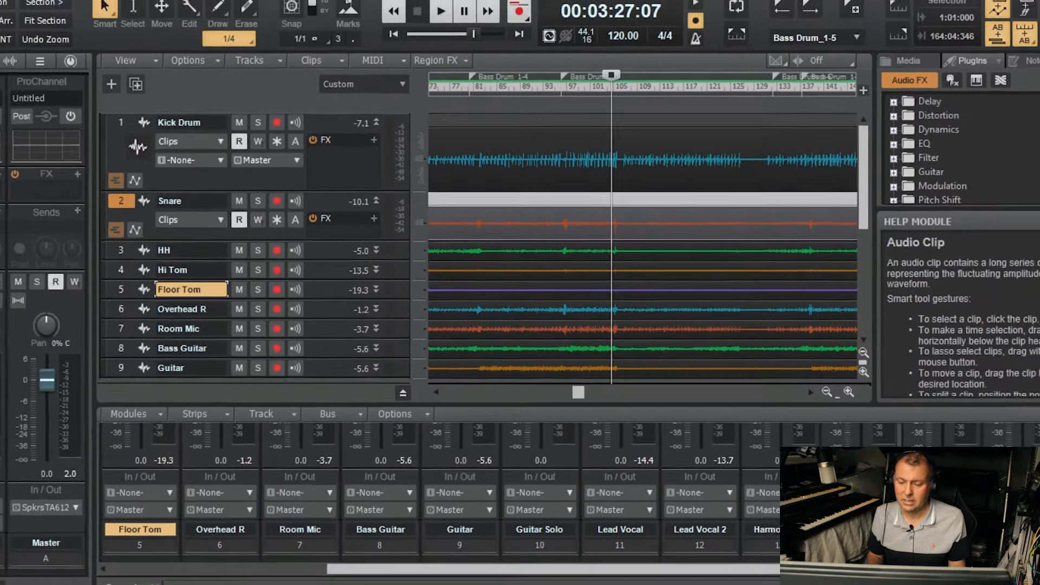
pyautogui.click(136, 22)
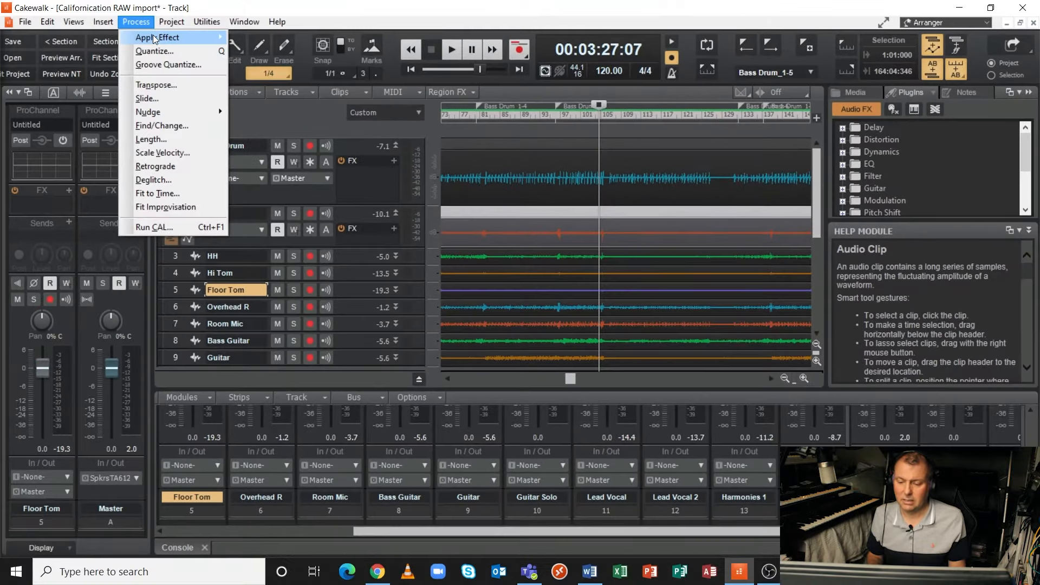
pyautogui.moveTo(226, 41)
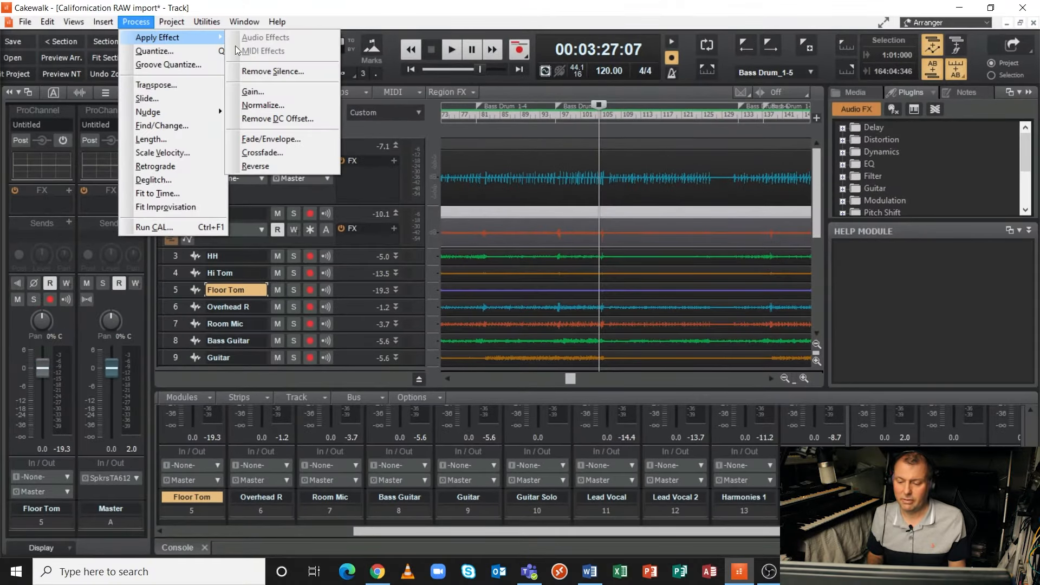
pyautogui.click(256, 105)
pyautogui.moveTo(443, 152); pyautogui.dragTo(142, 140)
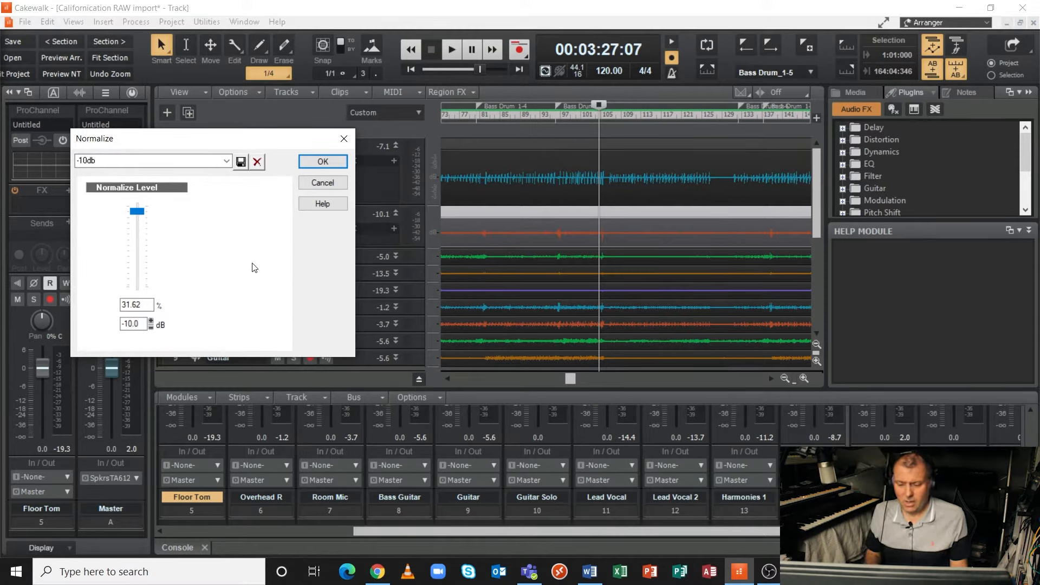
pyautogui.click(325, 162)
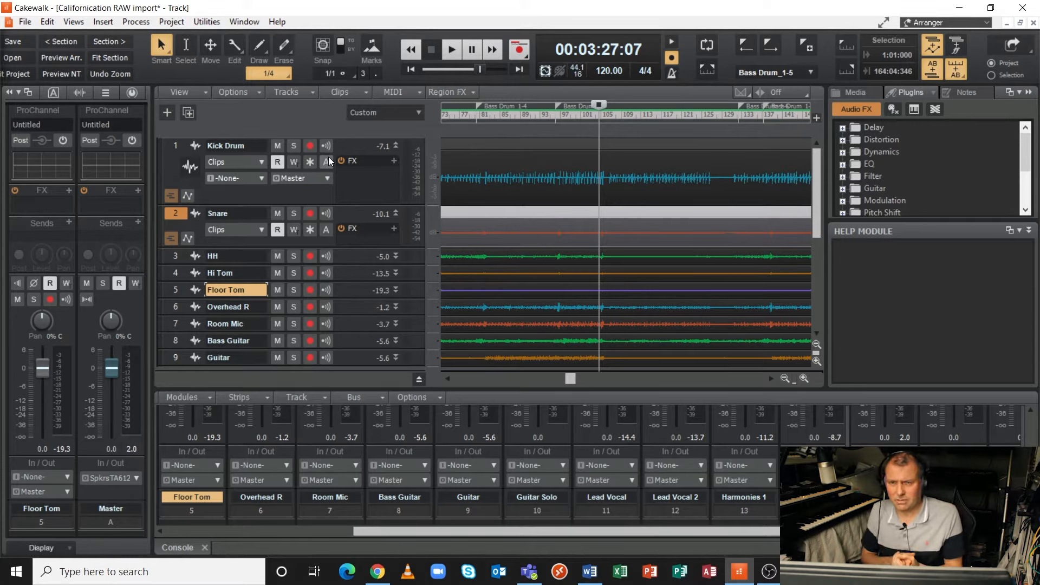
# Step: Normalize the HH clip using the -10db preset
pyautogui.click(514, 255)
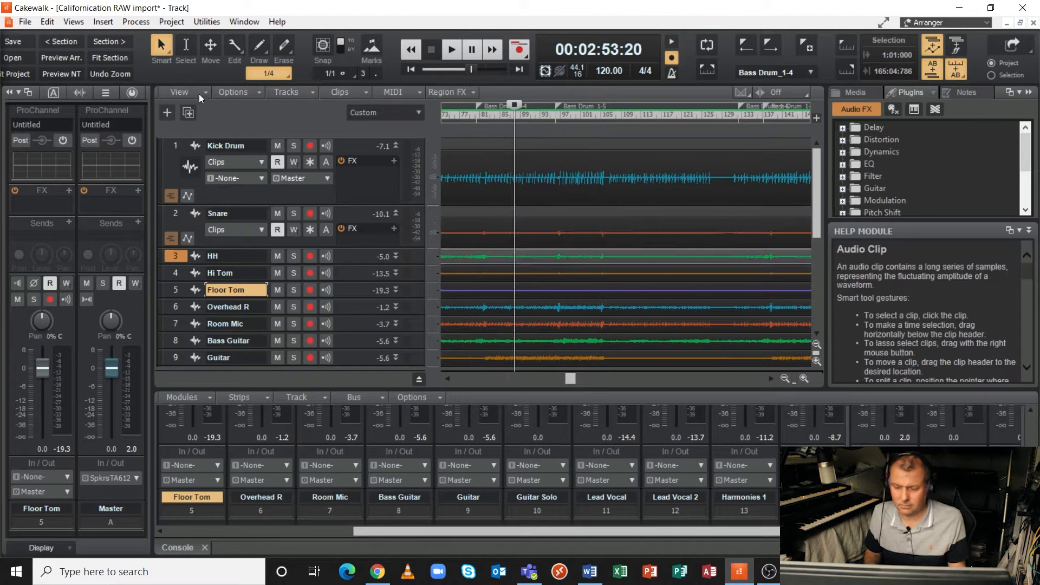
pyautogui.click(136, 22)
pyautogui.moveTo(163, 37)
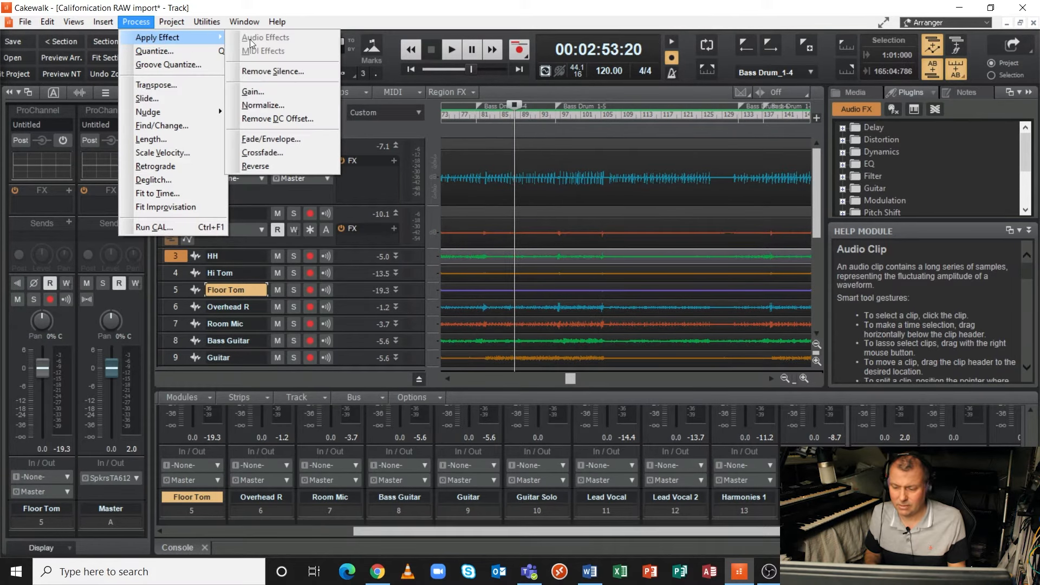
pyautogui.click(271, 104)
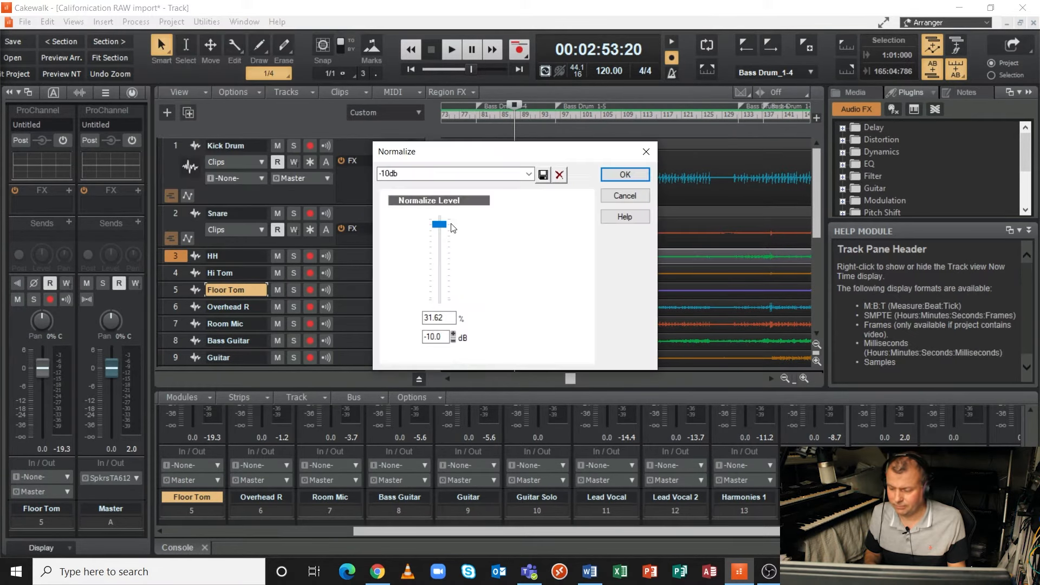
pyautogui.click(625, 175)
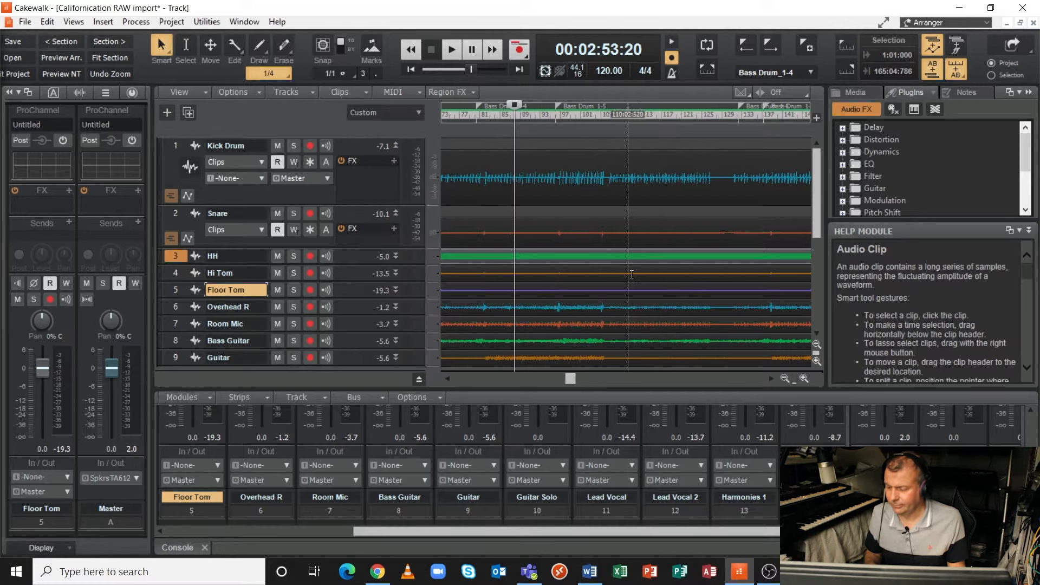
# Step: Normalize the Hi Tom clip using the -10db preset
pyautogui.click(618, 272)
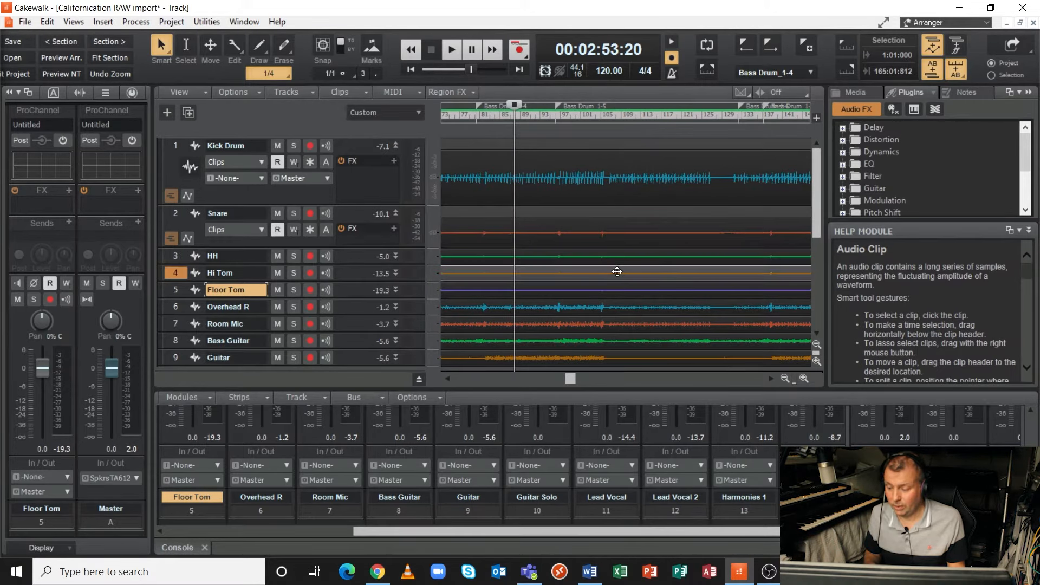
pyautogui.click(136, 22)
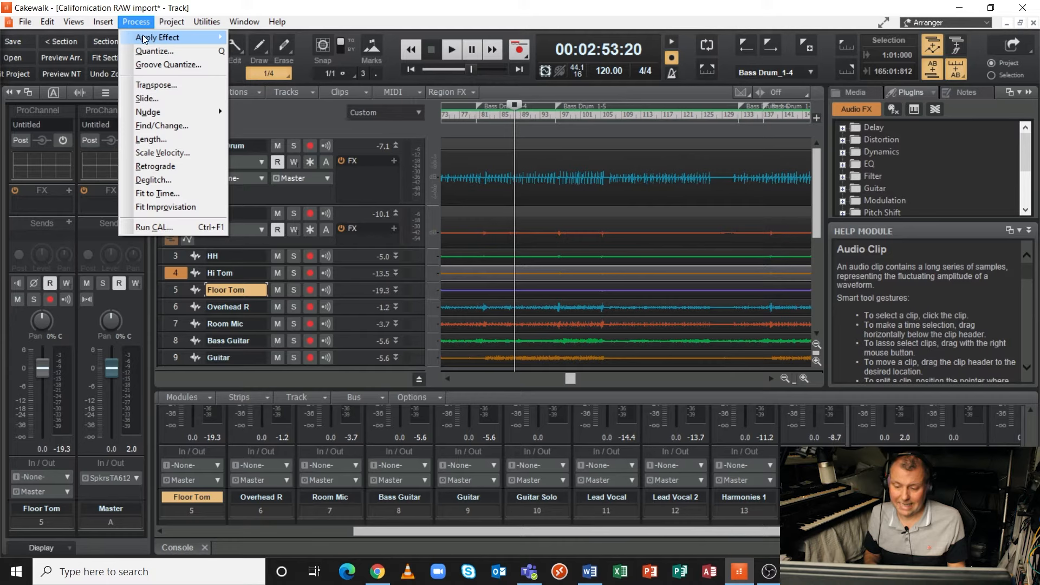
pyautogui.moveTo(174, 36)
pyautogui.click(262, 105)
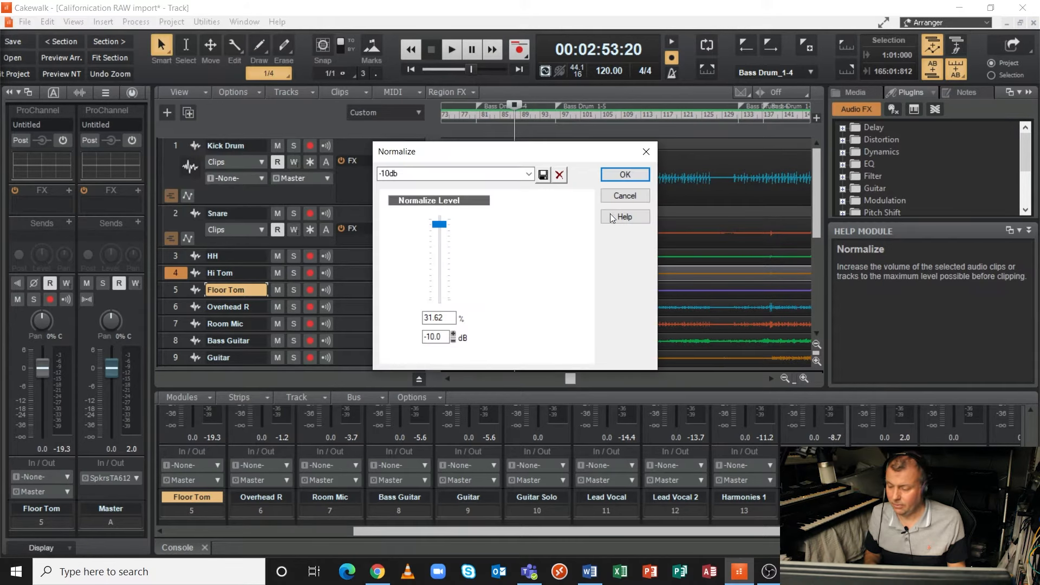
pyautogui.click(616, 176)
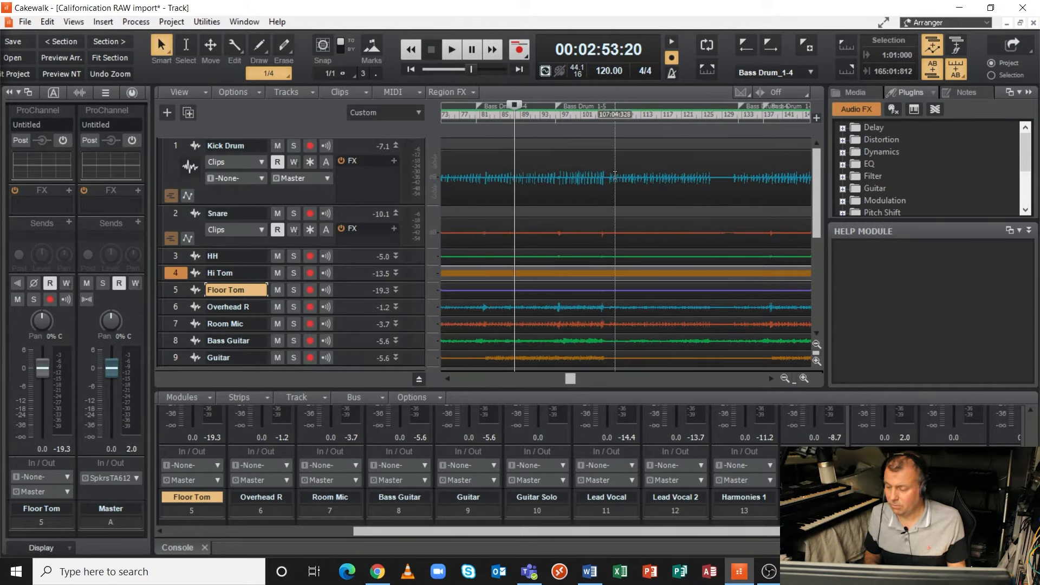
# Step: Normalize the Floor Tom clip using the -10db preset
pyautogui.click(595, 293)
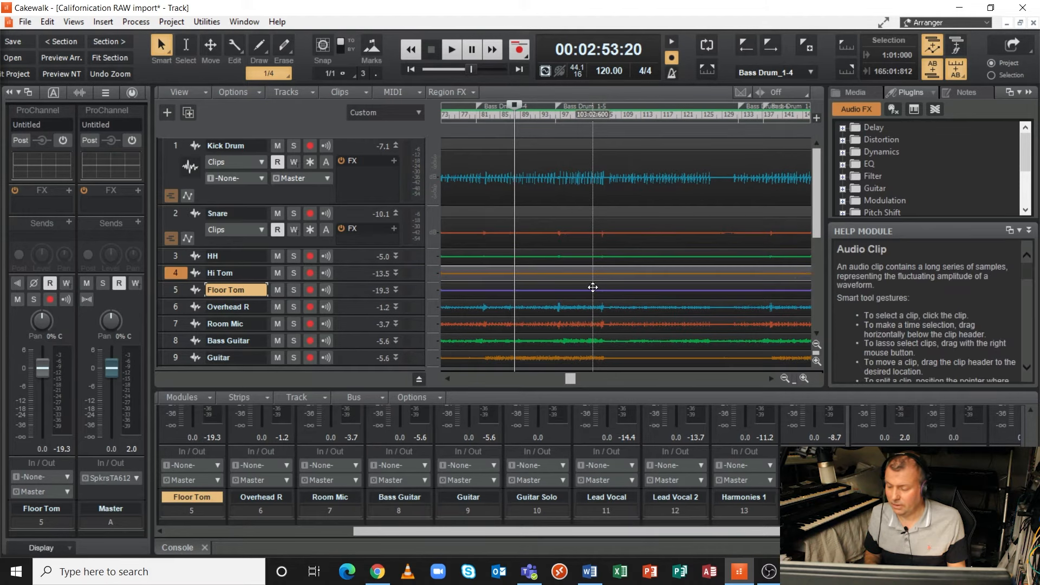
pyautogui.click(592, 290)
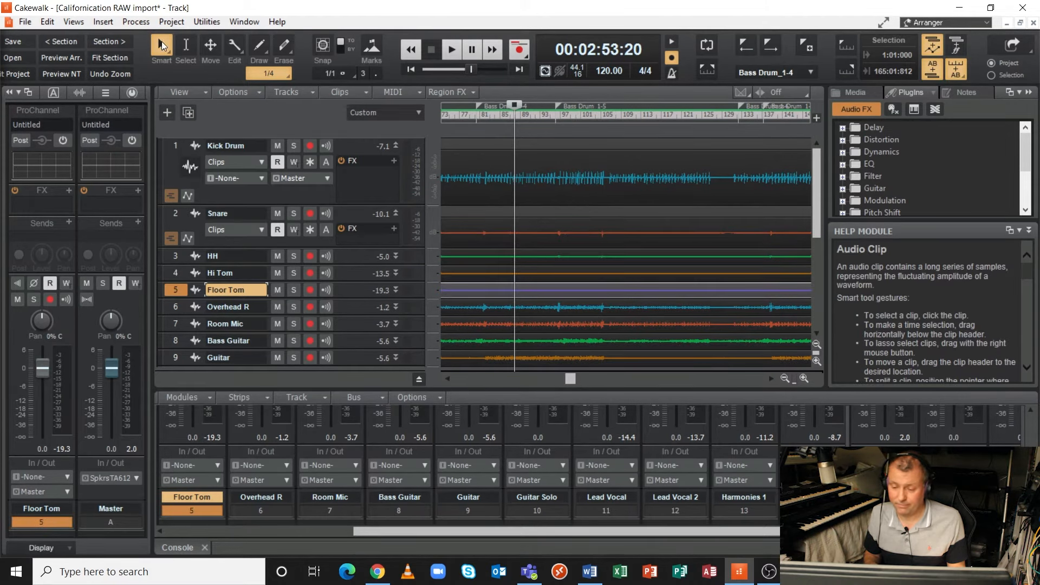
pyautogui.click(136, 22)
pyautogui.moveTo(142, 37)
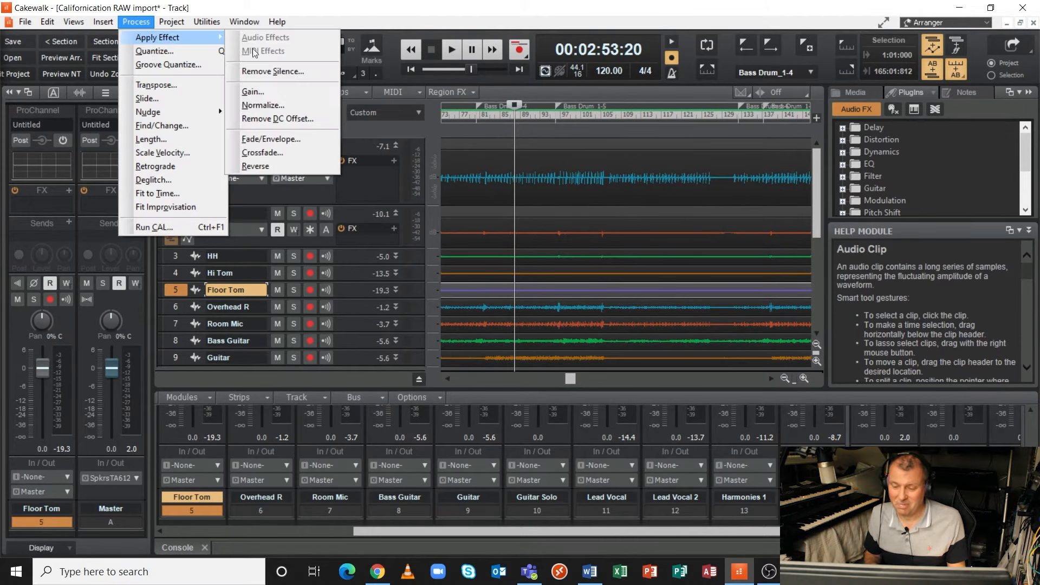
pyautogui.click(272, 106)
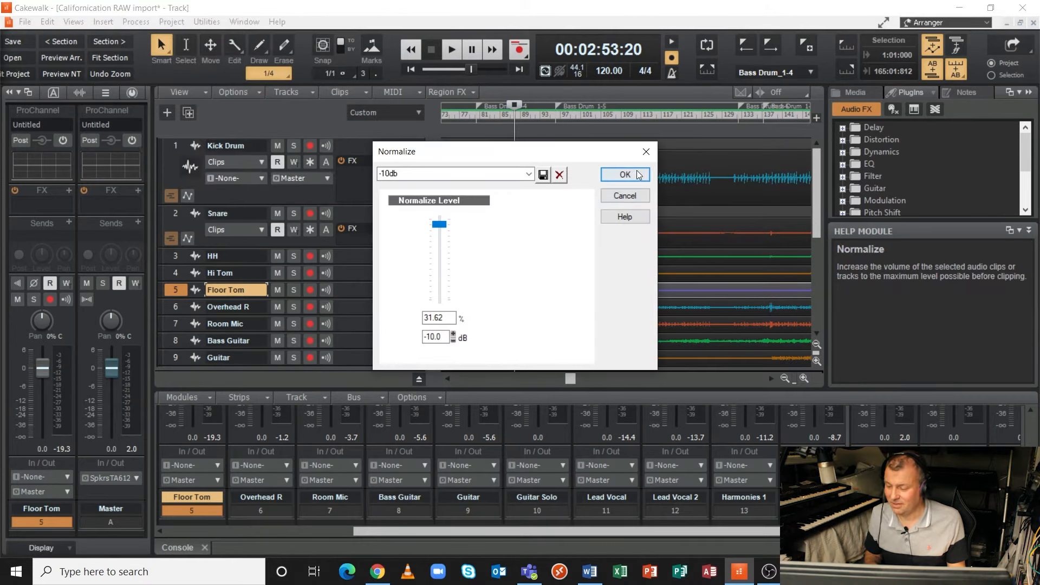
pyautogui.click(625, 175)
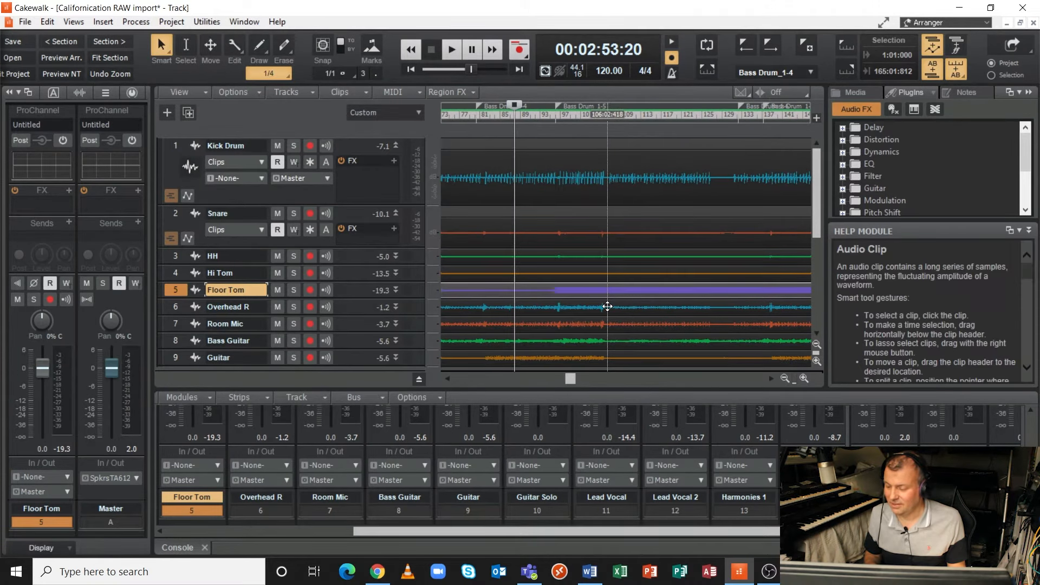
# Step: Normalize the Overhead R clip using the -10db preset
pyautogui.click(607, 307)
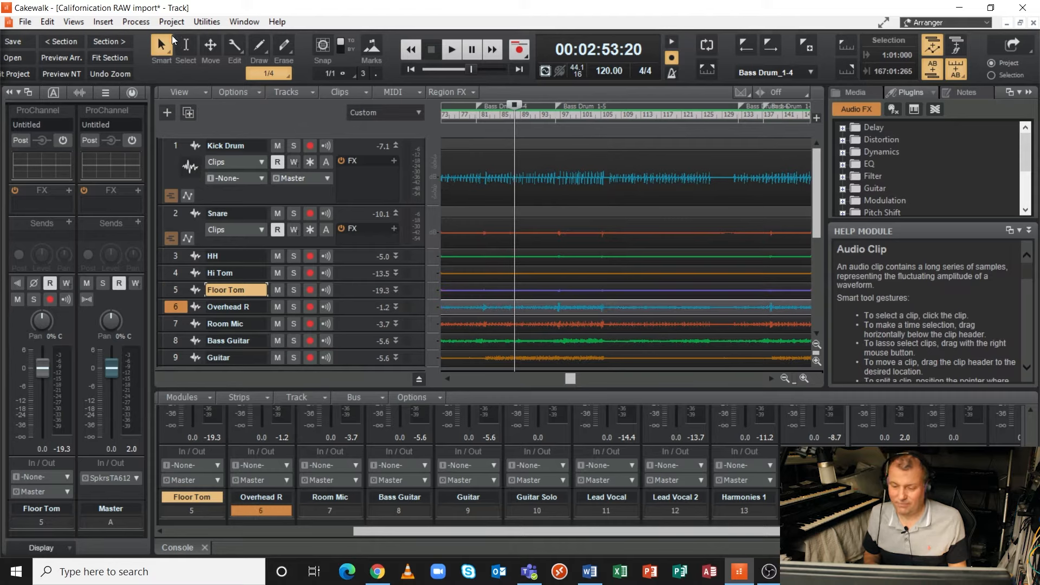
pyautogui.click(135, 22)
pyautogui.moveTo(179, 37)
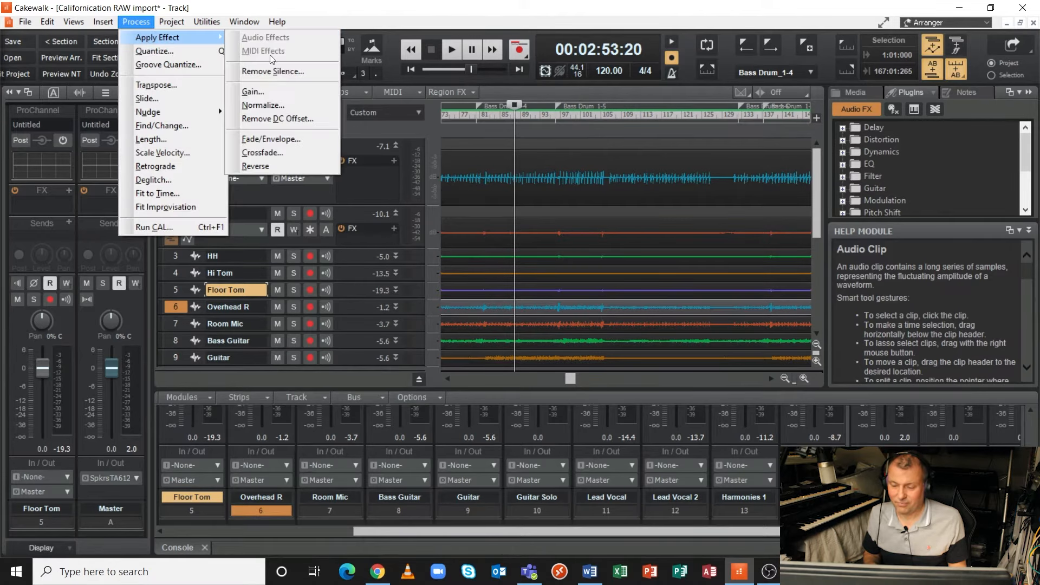
pyautogui.click(263, 105)
pyautogui.click(623, 174)
# Step: Normalize the clips on the tracks from Room Mic through Lead Vocal using the -10db preset
pyautogui.click(136, 22)
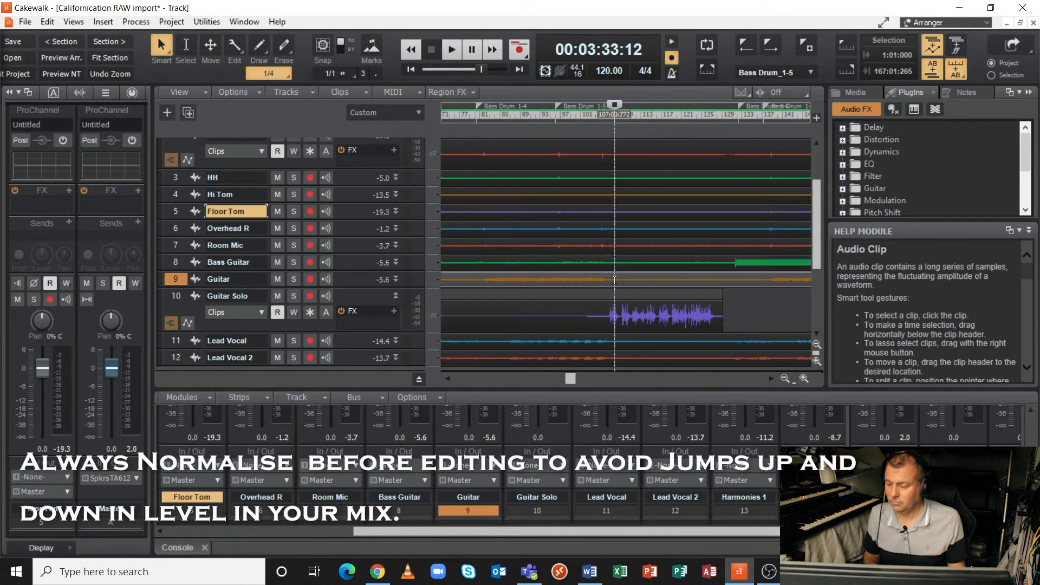
pyautogui.click(145, 26)
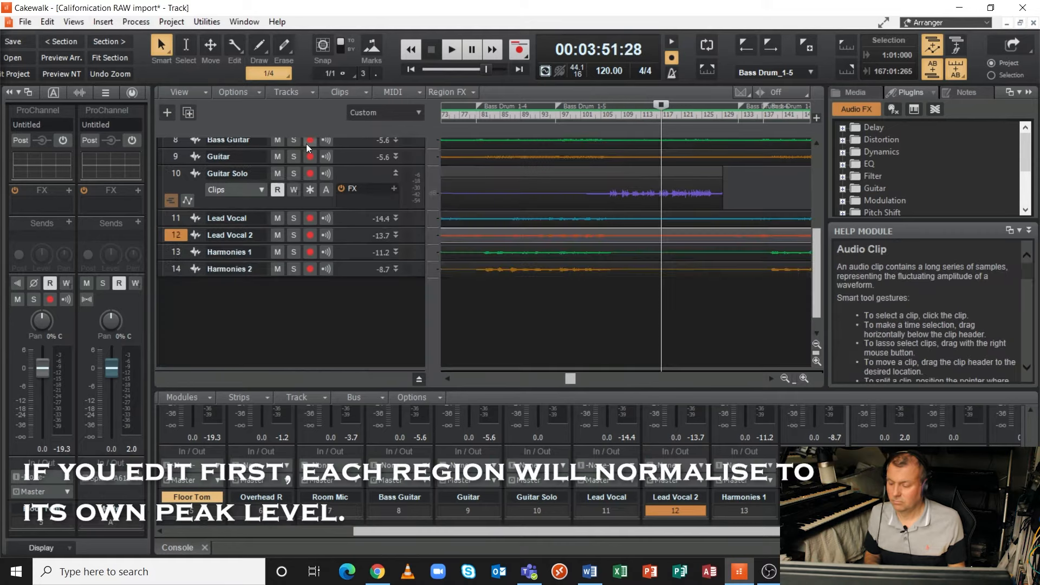
# Step: Normalize the Lead Vocal 2, Harmonies 1 and Harmonies 2 clips using the -10db preset
pyautogui.click(135, 22)
pyautogui.moveTo(216, 39)
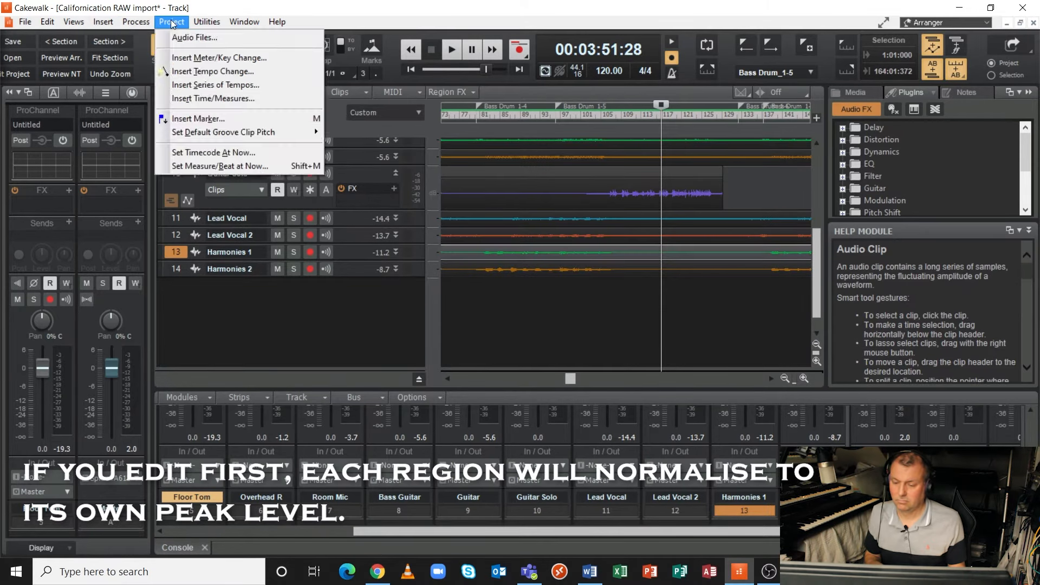
pyautogui.click(269, 107)
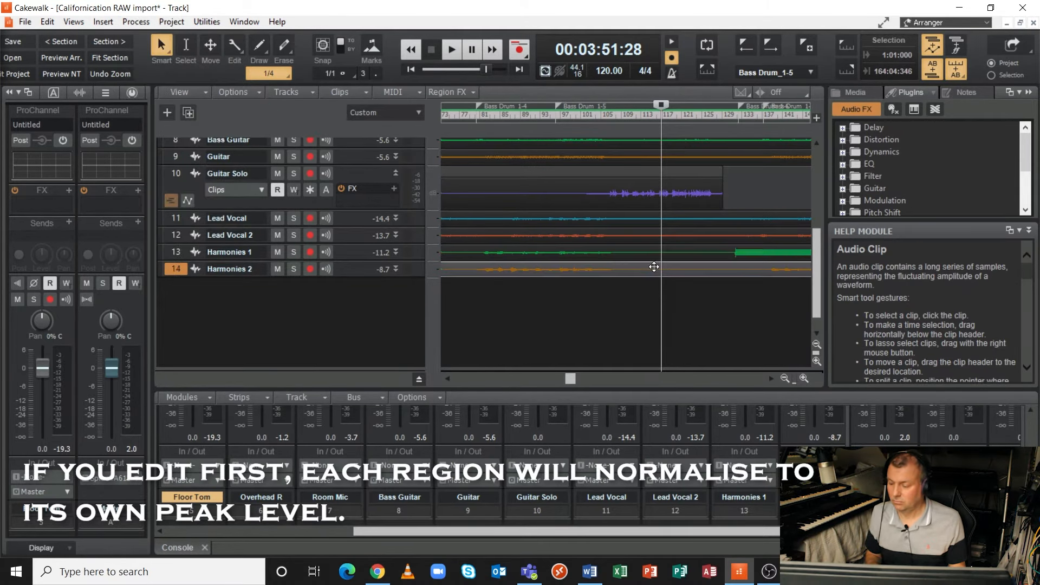
pyautogui.click(136, 22)
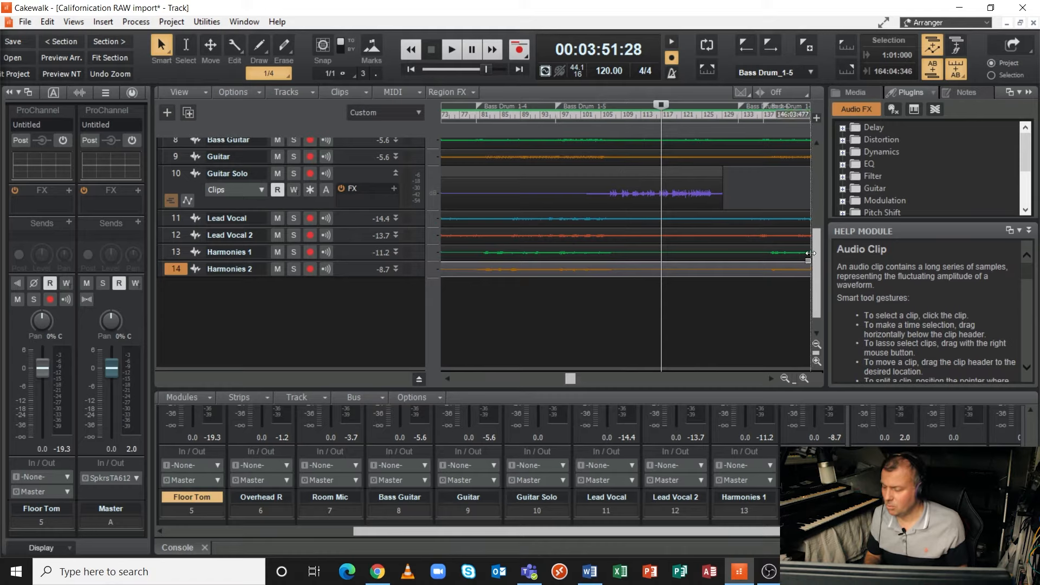
# Step: Review the normalized waveforms of the upper tracks along the timeline, including the ends of the clips
pyautogui.moveTo(817, 249); pyautogui.dragTo(823, 144)
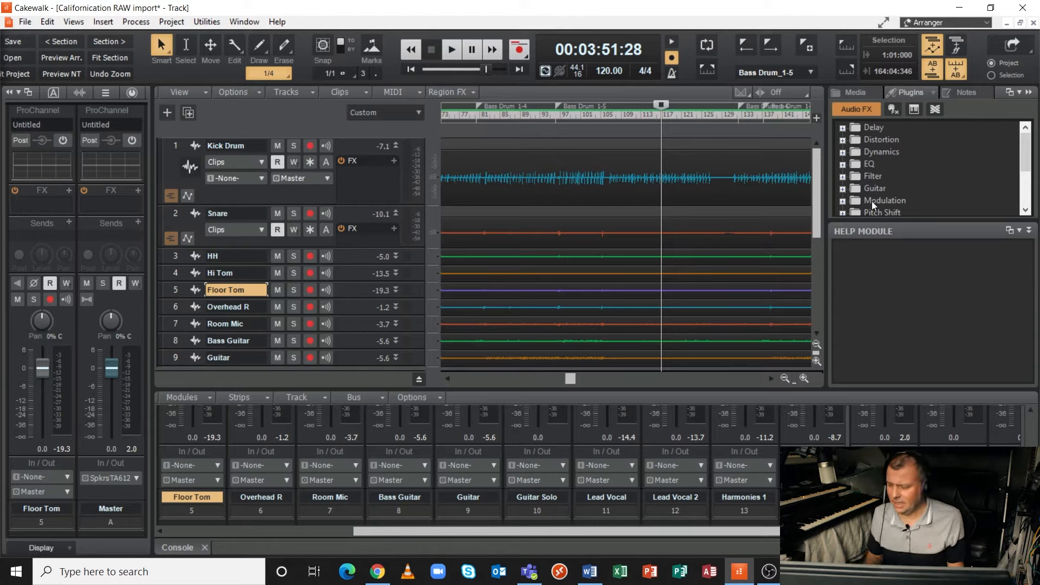
pyautogui.hscroll(5, 693, 238)
pyautogui.hscroll(2, 692, 238)
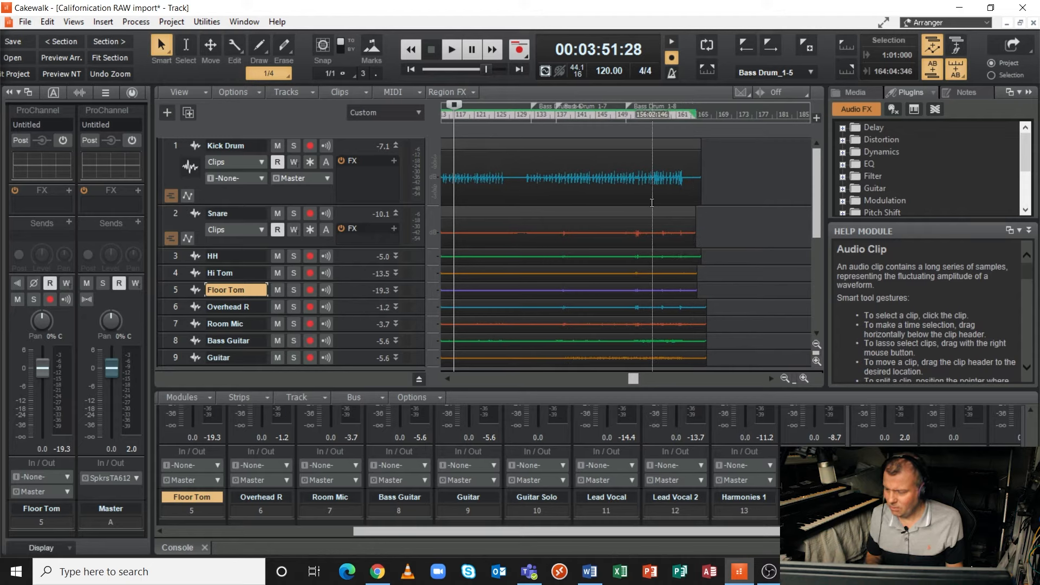
pyautogui.hscroll(-7, 642, 233)
pyautogui.hscroll(-3, 642, 233)
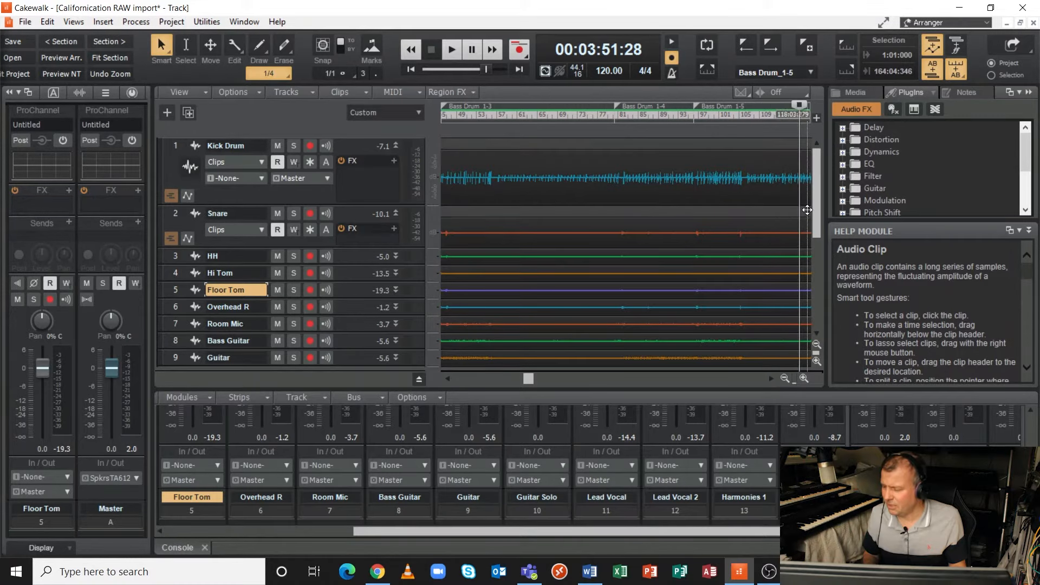
pyautogui.moveTo(817, 201); pyautogui.dragTo(818, 159)
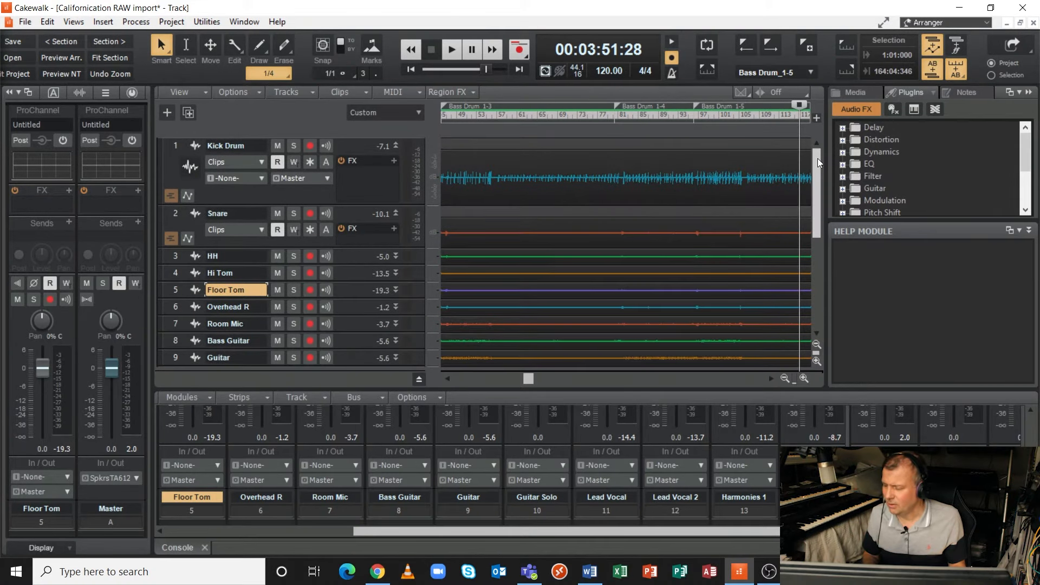